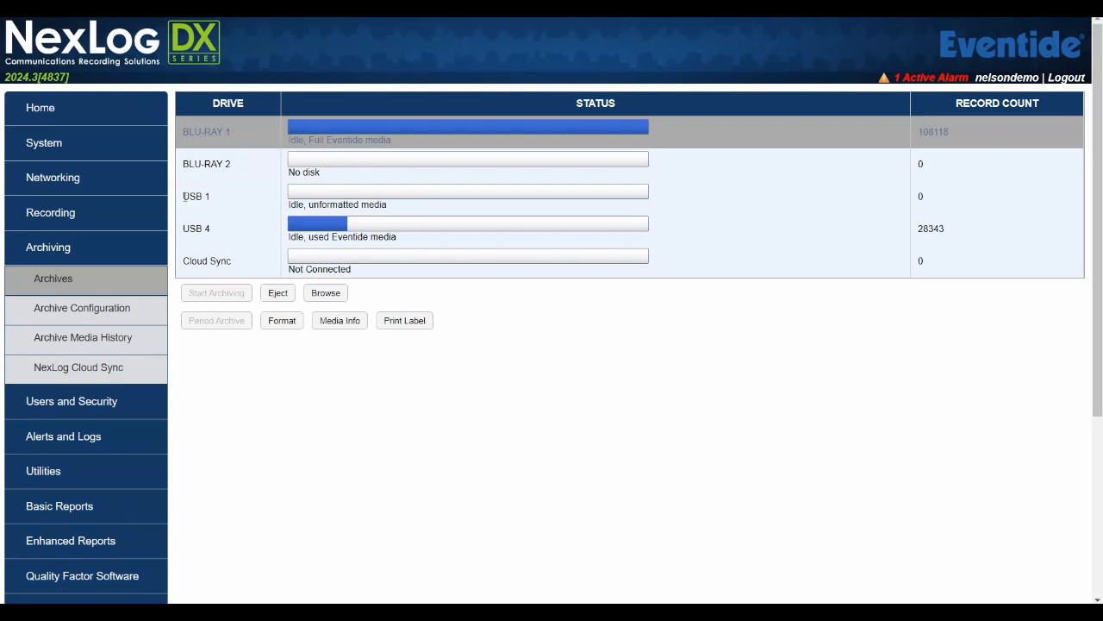
Step: Select the USB 1 and Cloud Sync drives and reload the archive drive list
{"action": "triple_click", "coordinate": [208, 197]}
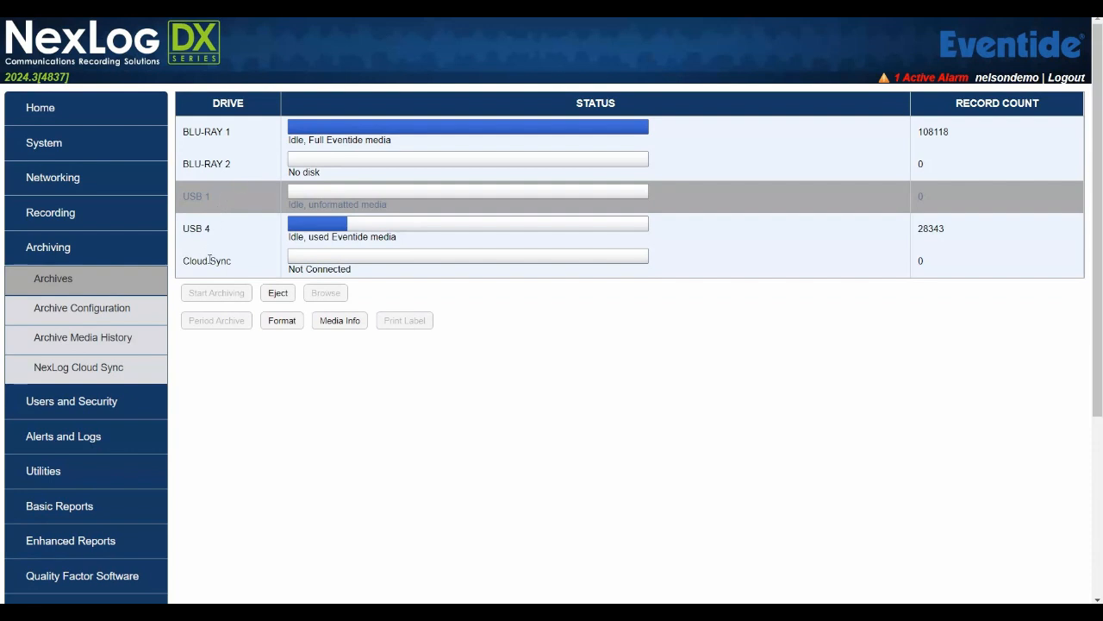
{"action": "double_click", "coordinate": [185, 260]}
{"action": "left_click", "coordinate": [62, 288]}
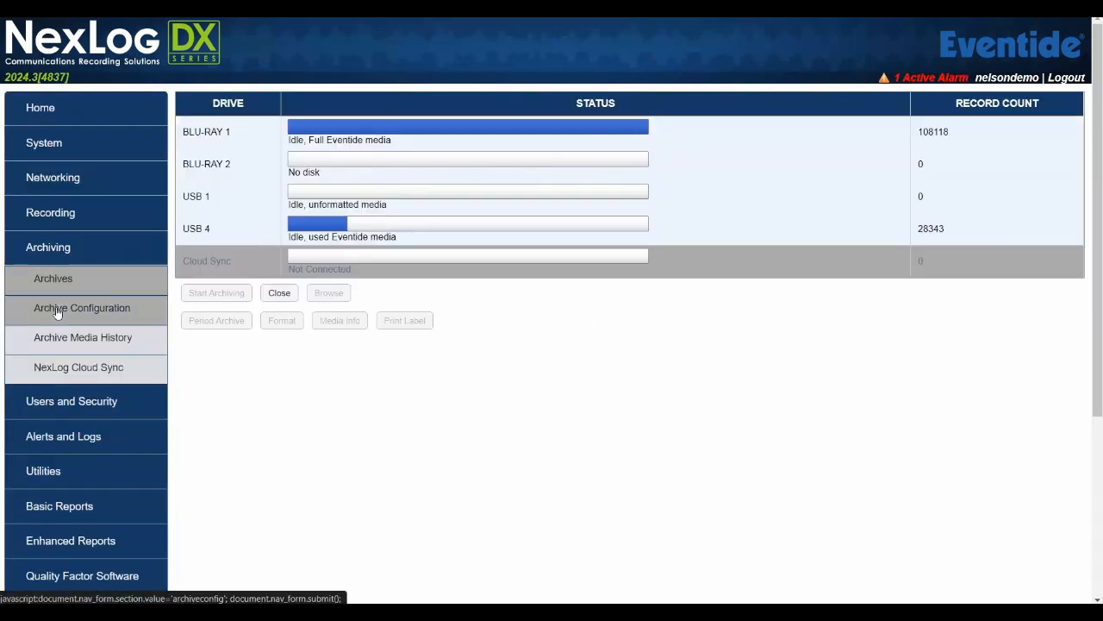
Step: Add a new NAS (Windows SMB) archive from Archive Configuration
{"action": "left_click", "coordinate": [56, 311]}
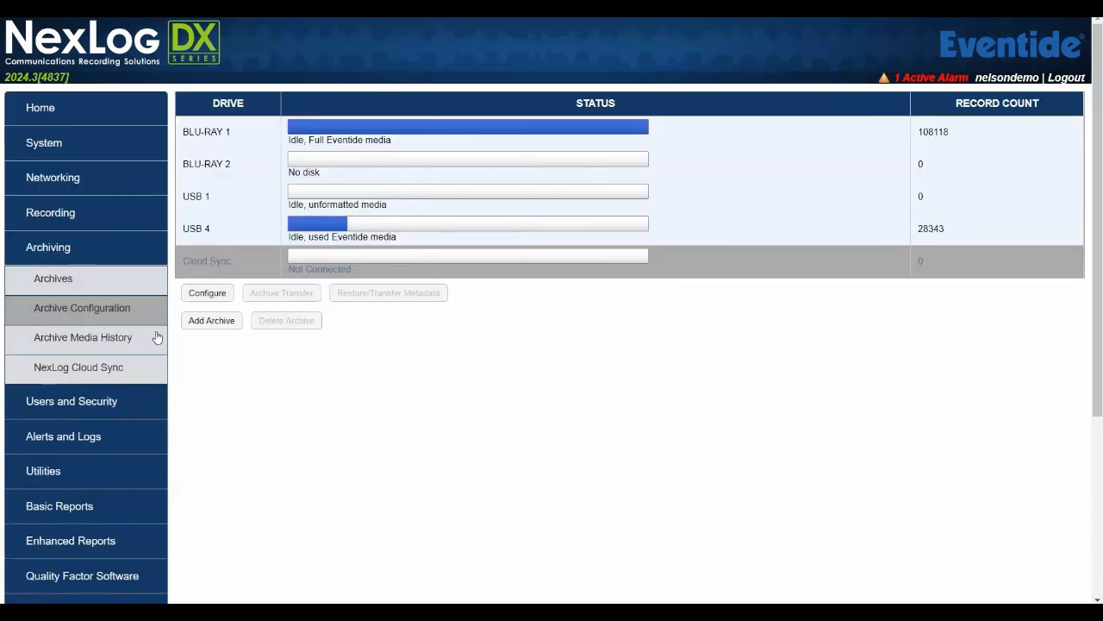
{"action": "left_click", "coordinate": [224, 324]}
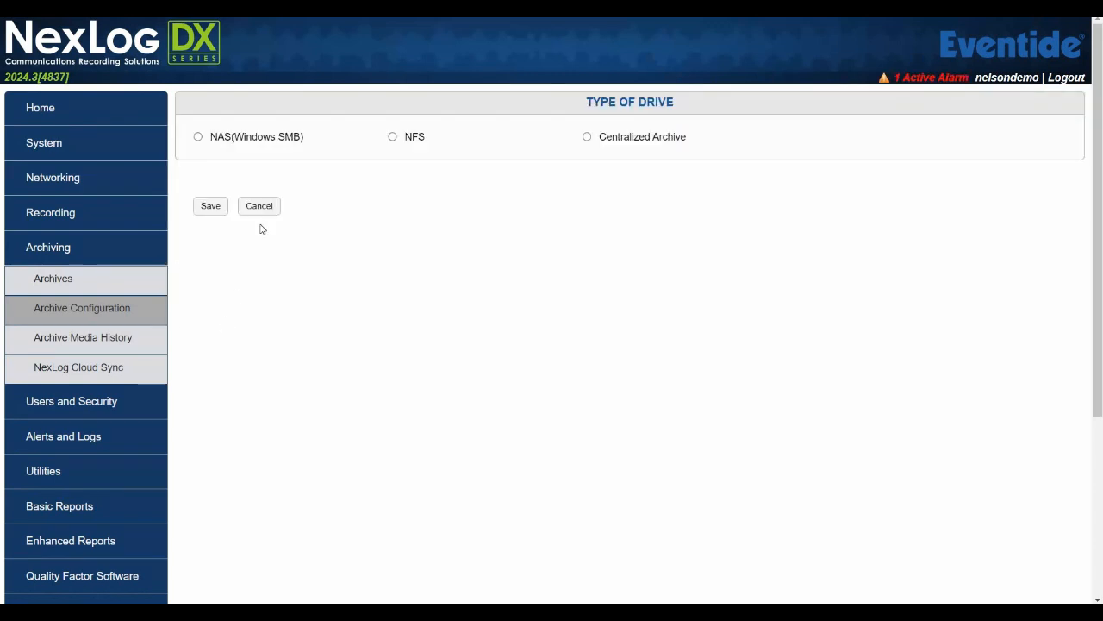
{"action": "left_click", "coordinate": [198, 138]}
Step: Enter host 10.102.2.10, share Eventide, the username and password, then return to Archives
{"action": "left_click", "coordinate": [386, 202]}
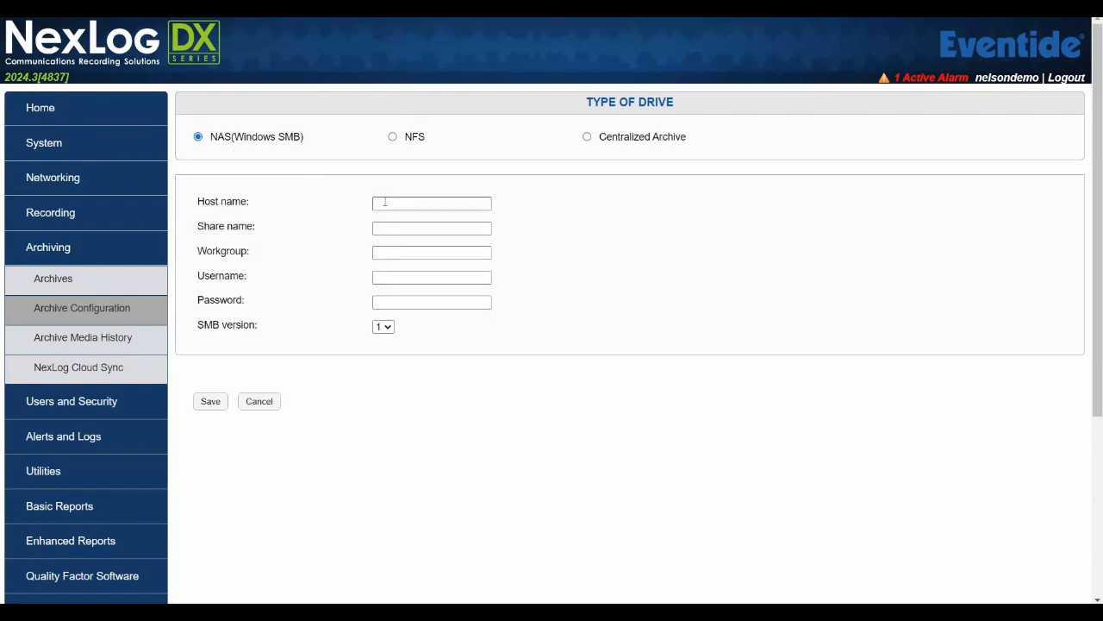
{"action": "type", "text": "10"}
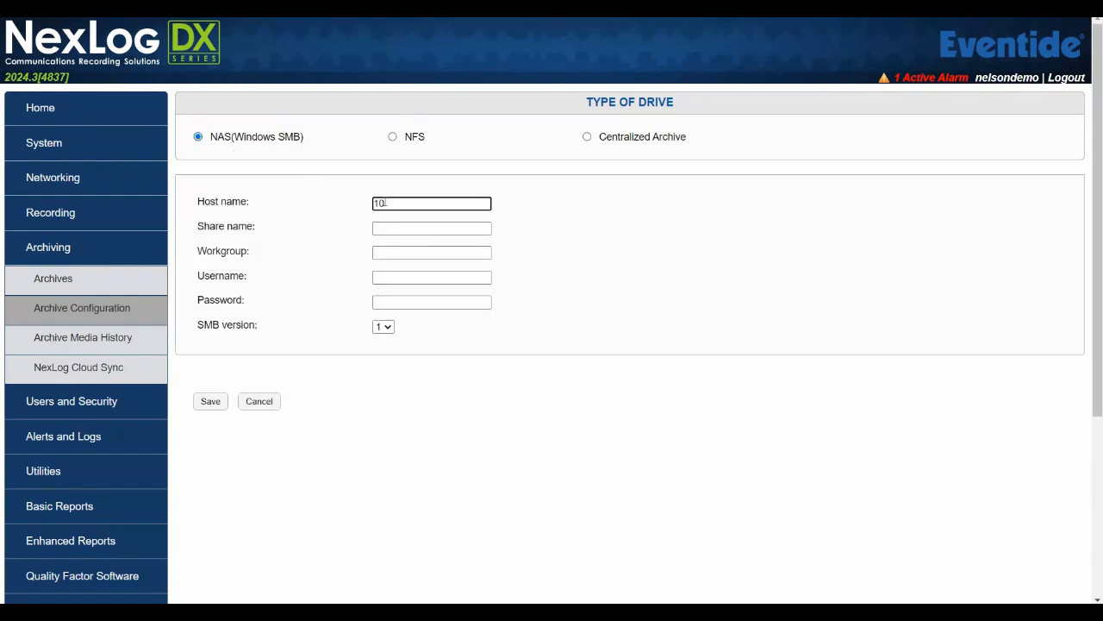
{"action": "type", "text": ".102.2.10"}
{"action": "key", "text": "Tab"}
{"action": "type", "text": "Eventide"}
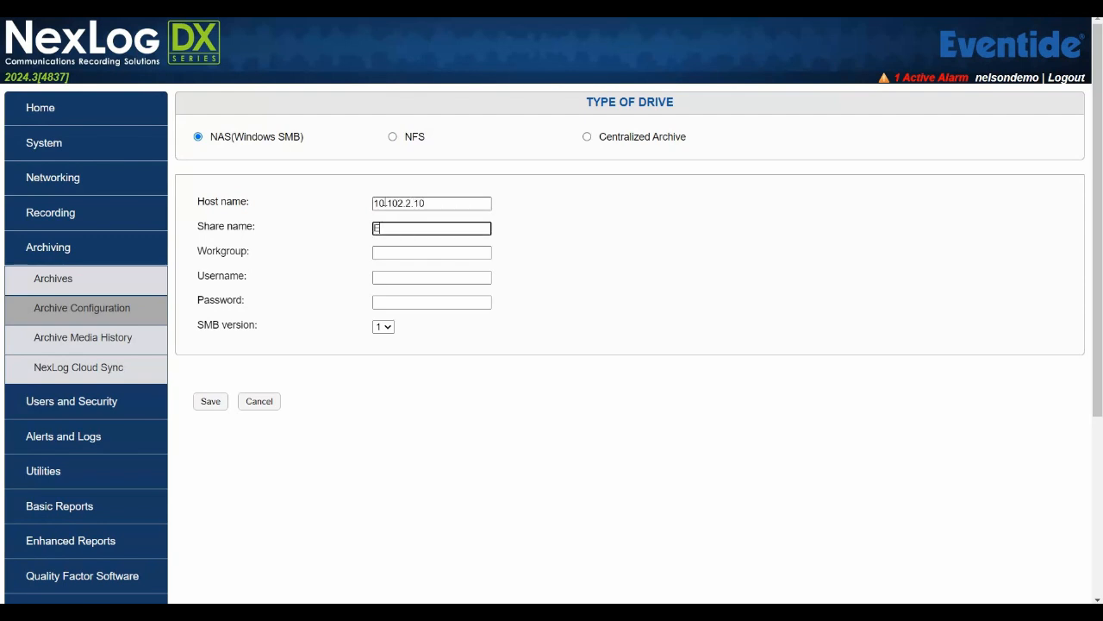
{"action": "key", "text": "Tab"}
{"action": "key", "text": "Tab"}
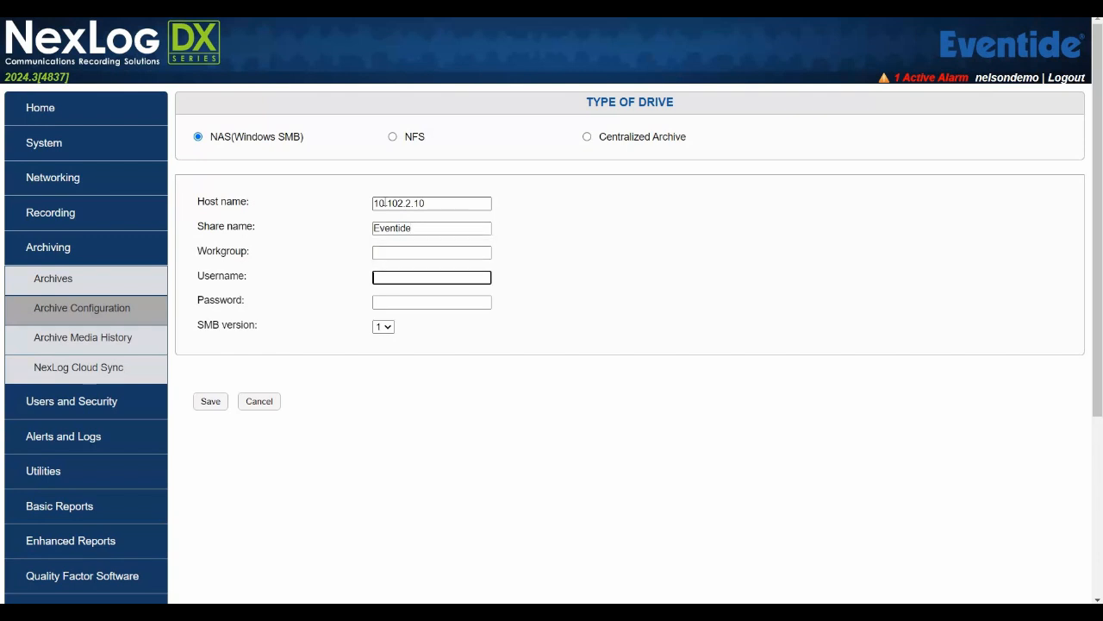
{"action": "type", "text": "Eventide"}
{"action": "key", "text": "Tab"}
{"action": "type", "text": "admin"}
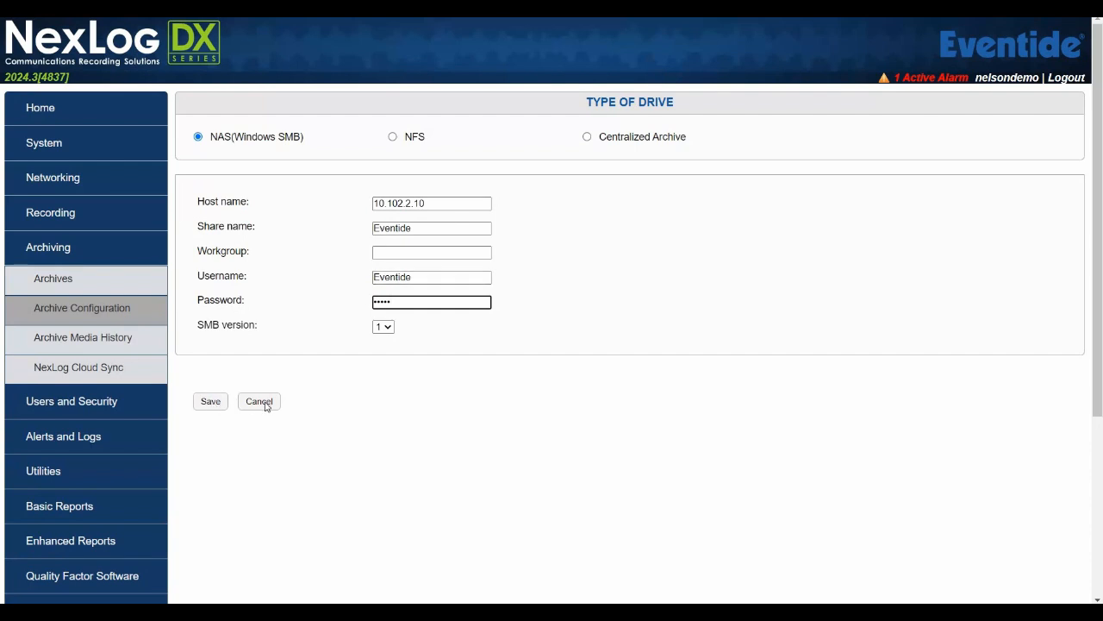
{"action": "left_click", "coordinate": [63, 282]}
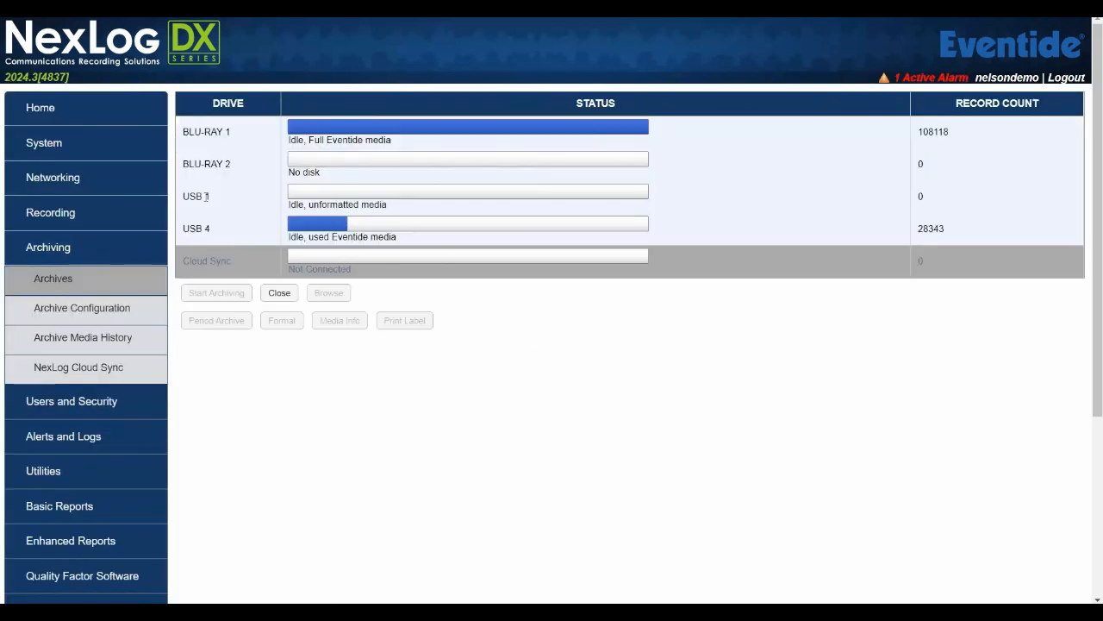
Step: Try to eject USB 1, then go back to the drive list after permission is refused
{"action": "left_click", "coordinate": [206, 197]}
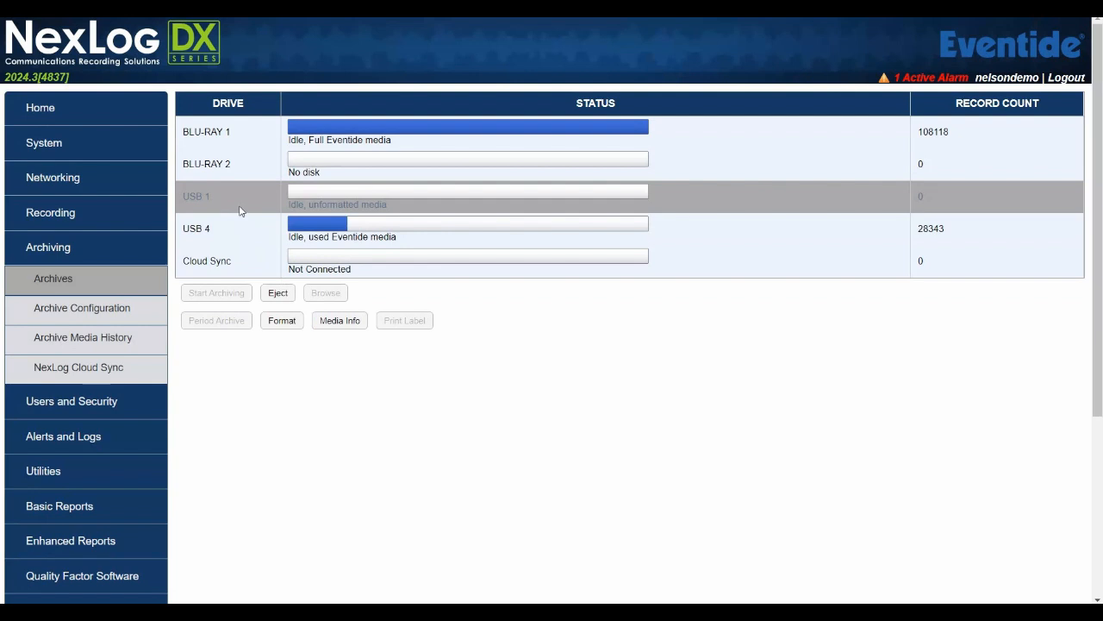
{"action": "left_click", "coordinate": [279, 295]}
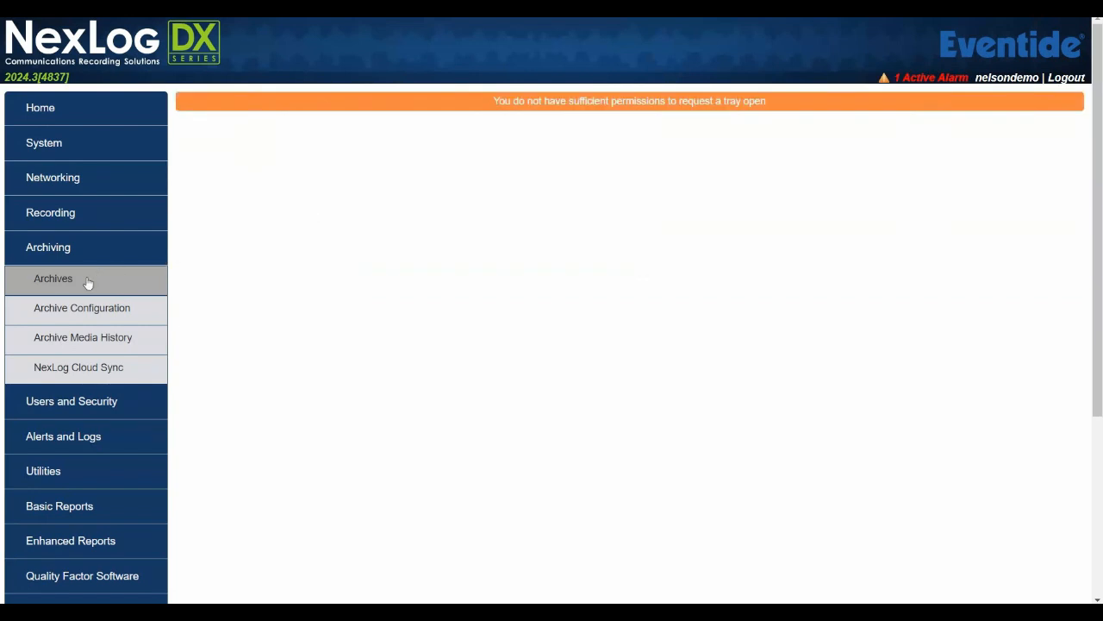
{"action": "left_click", "coordinate": [80, 287]}
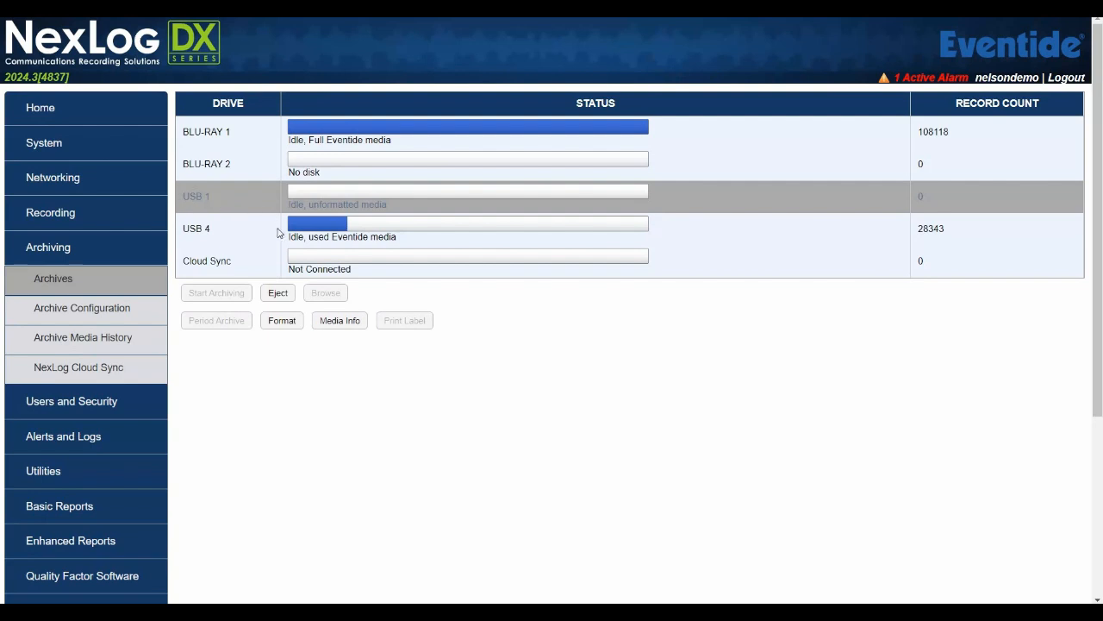
Step: Attempt to format USB 1's media, reload Archives, and select the USB 4 drive
{"action": "left_click", "coordinate": [284, 325]}
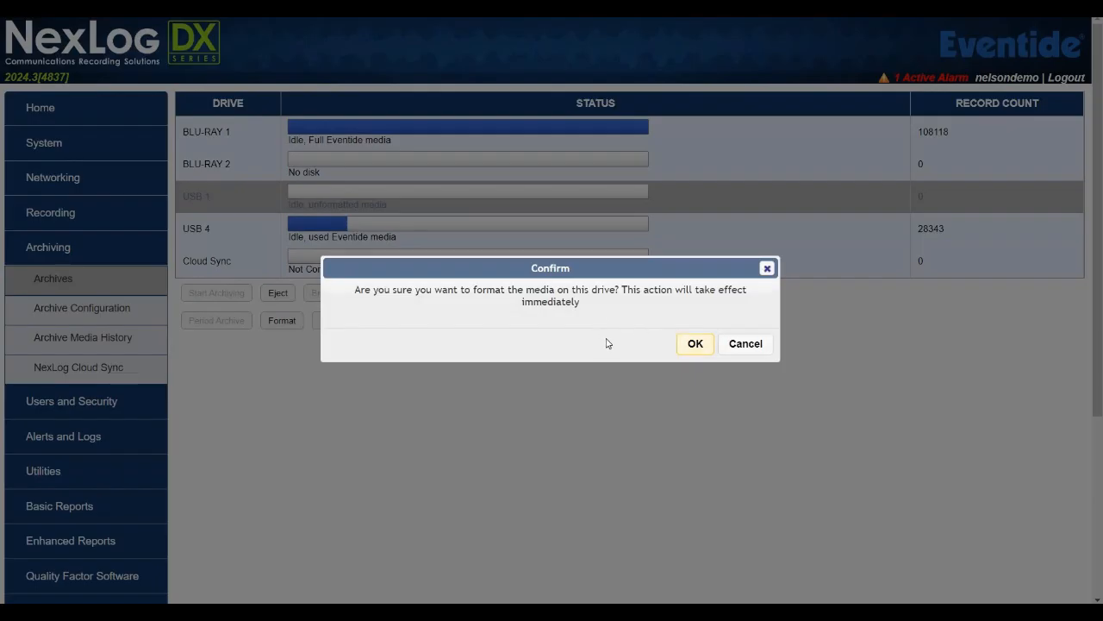
{"action": "left_click", "coordinate": [698, 344]}
{"action": "left_click", "coordinate": [80, 285]}
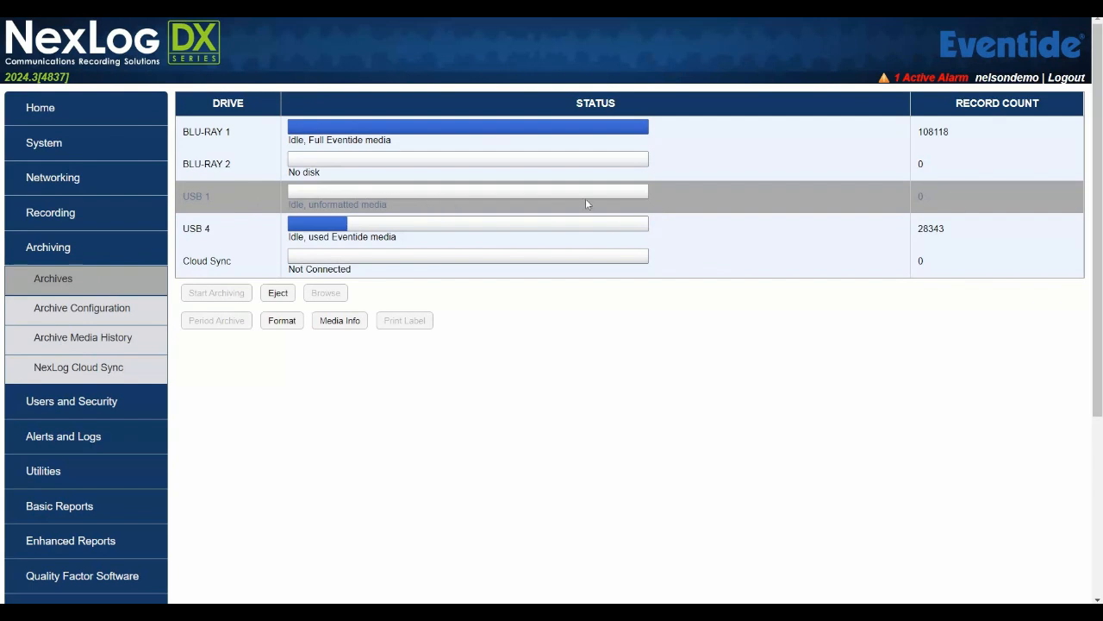
{"action": "left_click", "coordinate": [216, 234]}
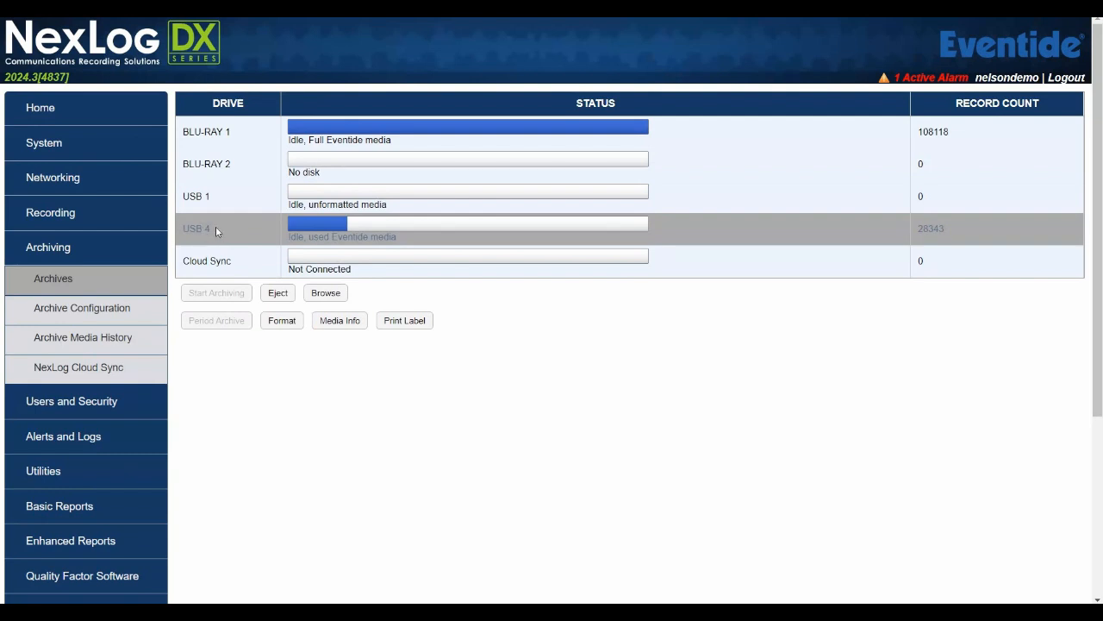
Step: Open USB 4's Media Info: 28343 calls, 2 GB of 14 GB used
{"action": "left_click", "coordinate": [341, 324]}
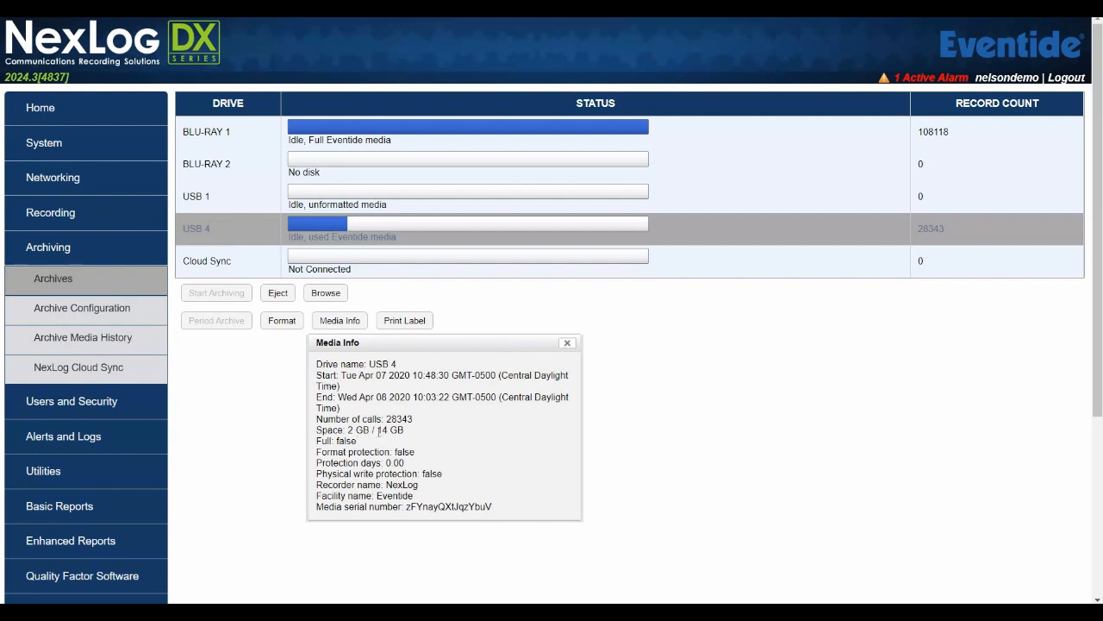
{"action": "left_click_drag", "start_coordinate": [381, 430], "coordinate": [416, 433]}
{"action": "left_click", "coordinate": [417, 434]}
Step: Close the Media Info dialog and start browsing USB 4 for playback
{"action": "left_click", "coordinate": [566, 345]}
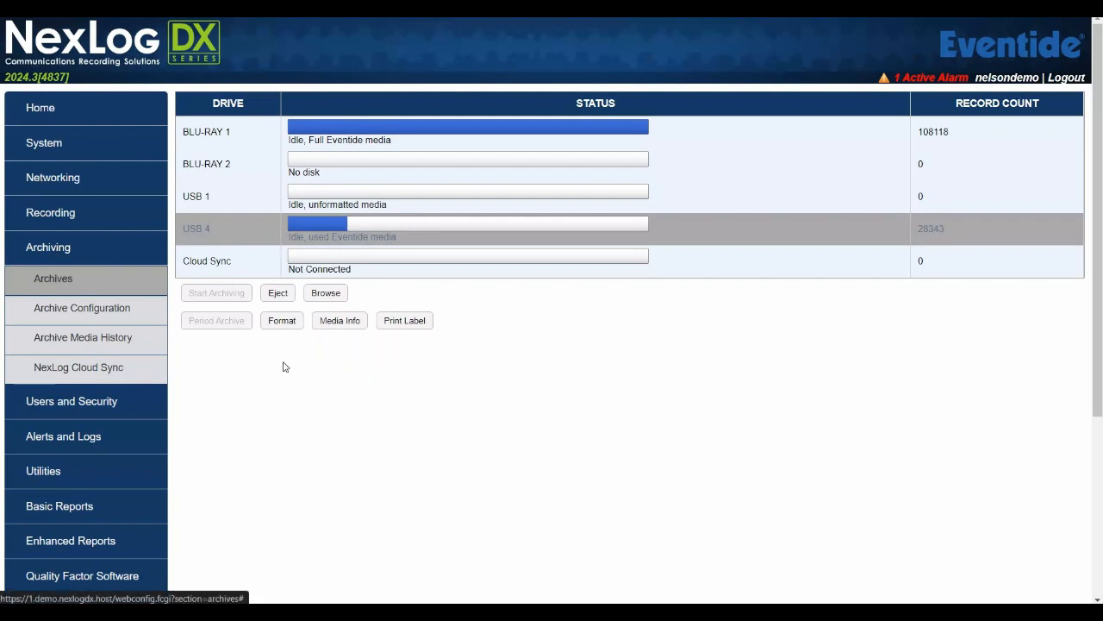
{"action": "left_click", "coordinate": [326, 293]}
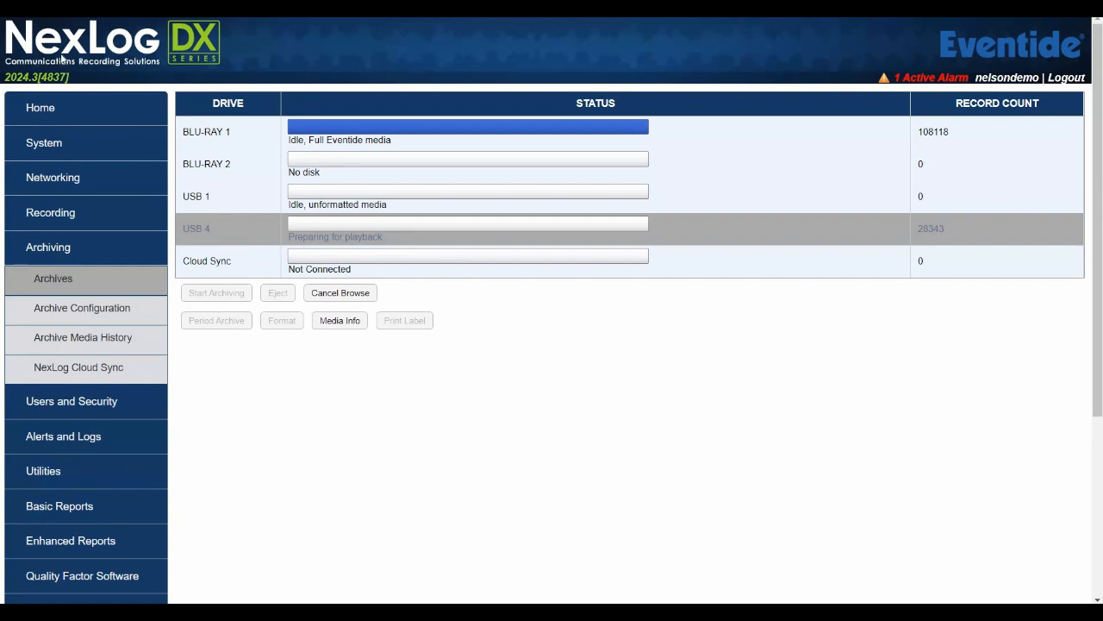
Step: Go from Archive Configuration to the Archive Media History page
{"action": "left_click", "coordinate": [82, 308]}
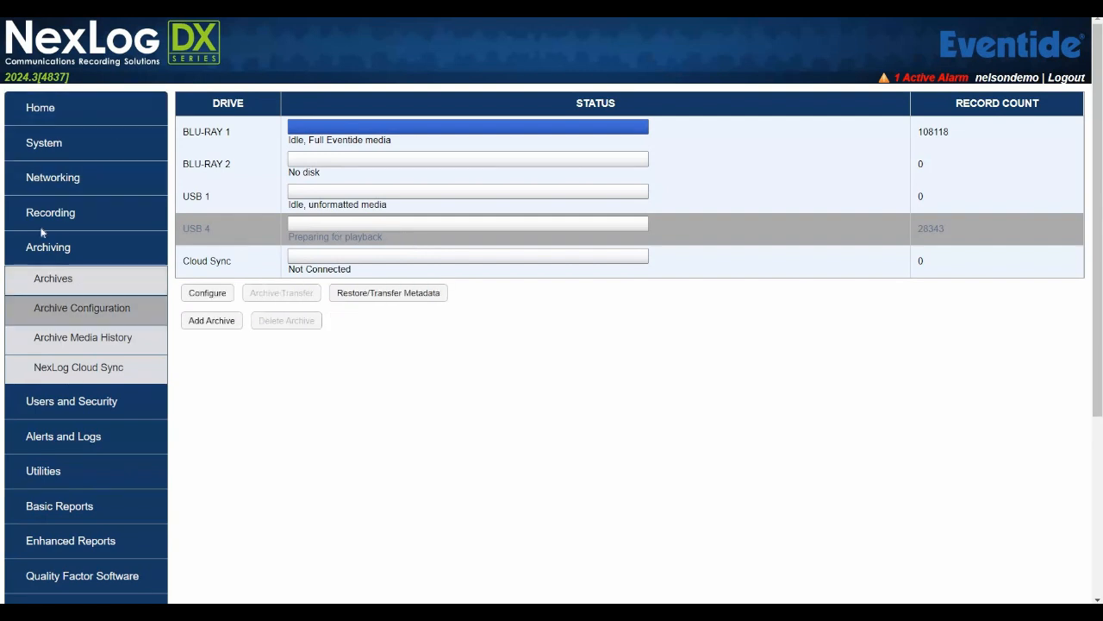
{"action": "left_click", "coordinate": [104, 341]}
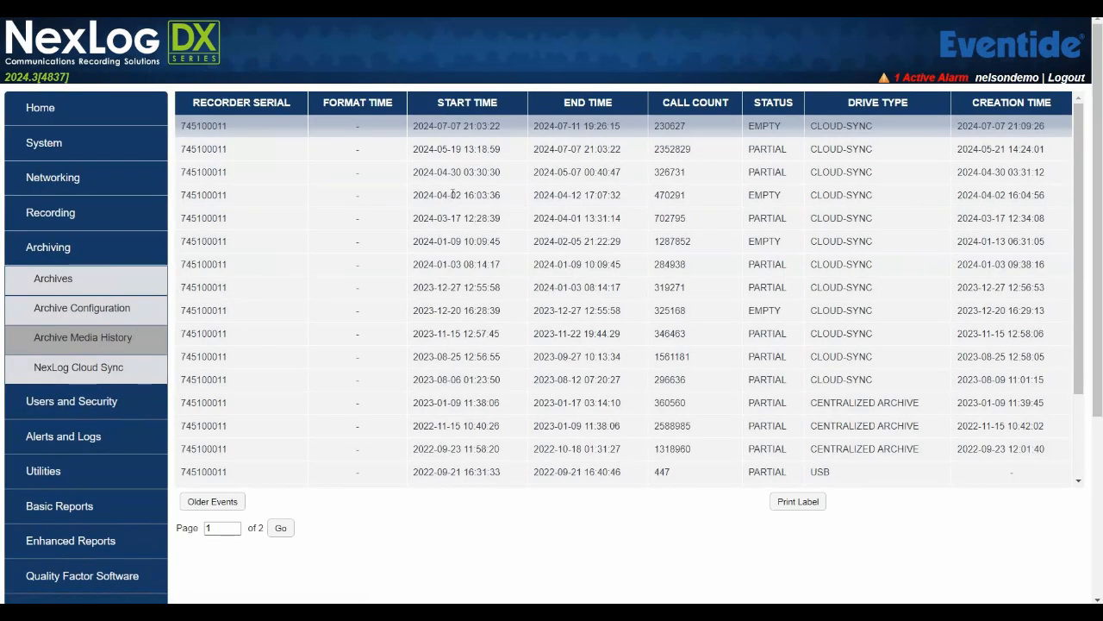